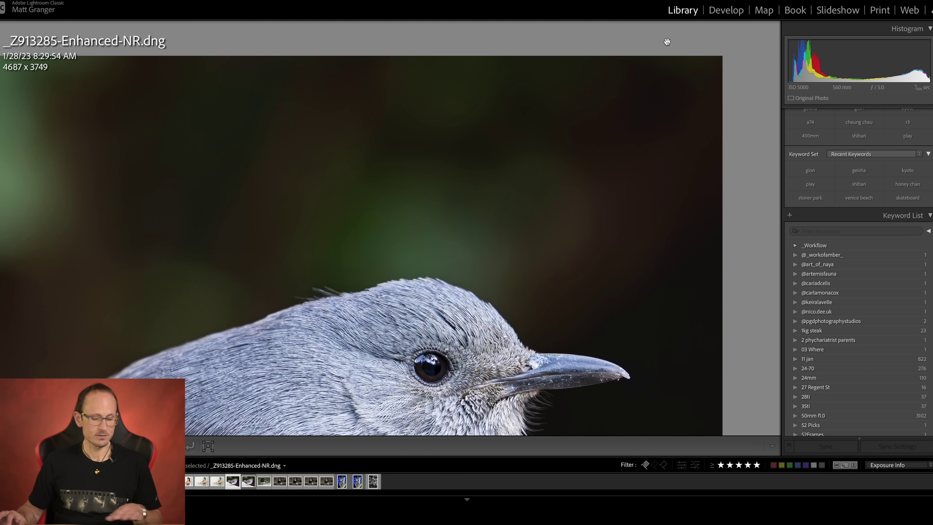
# Apply AI Denoise at amount 75 to _Z913285.NEF in Develop, generating an enhanced DNG.
pyautogui.press('Right')
pyautogui.click(725, 11)
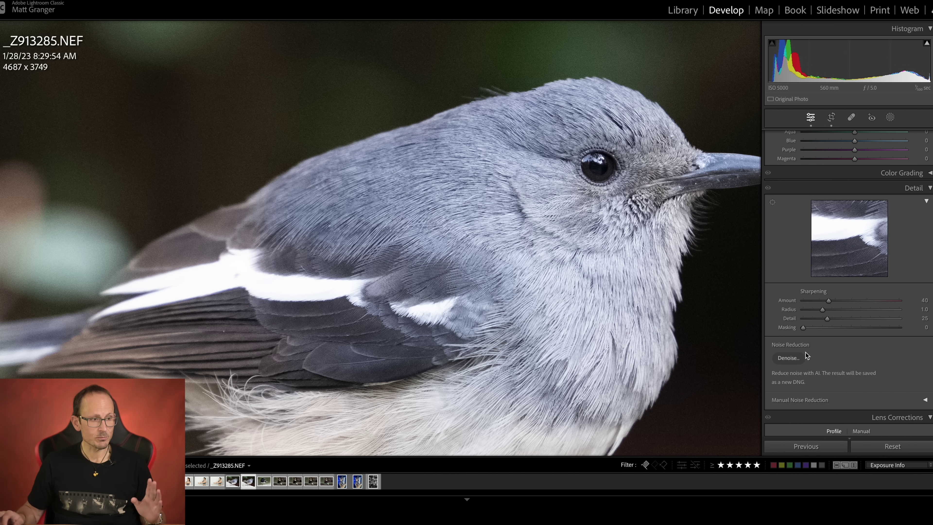
pyautogui.click(787, 359)
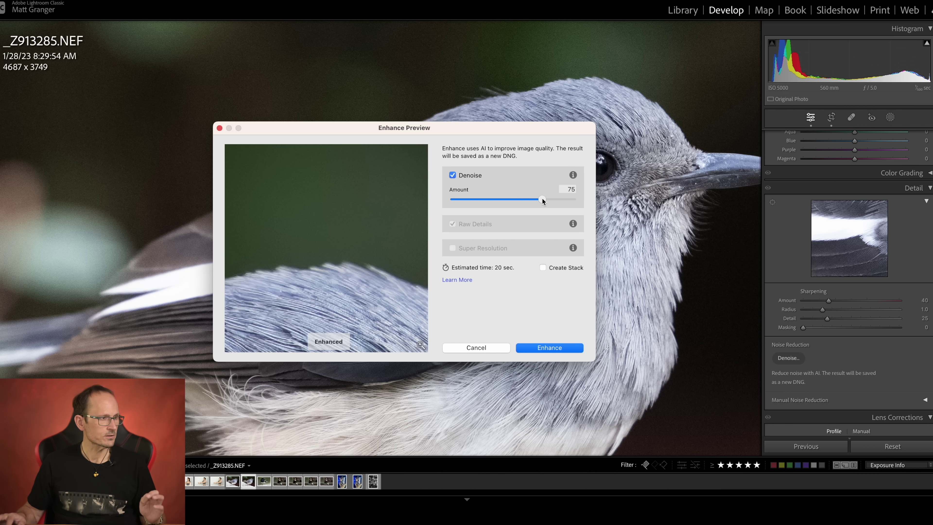
pyautogui.click(533, 345)
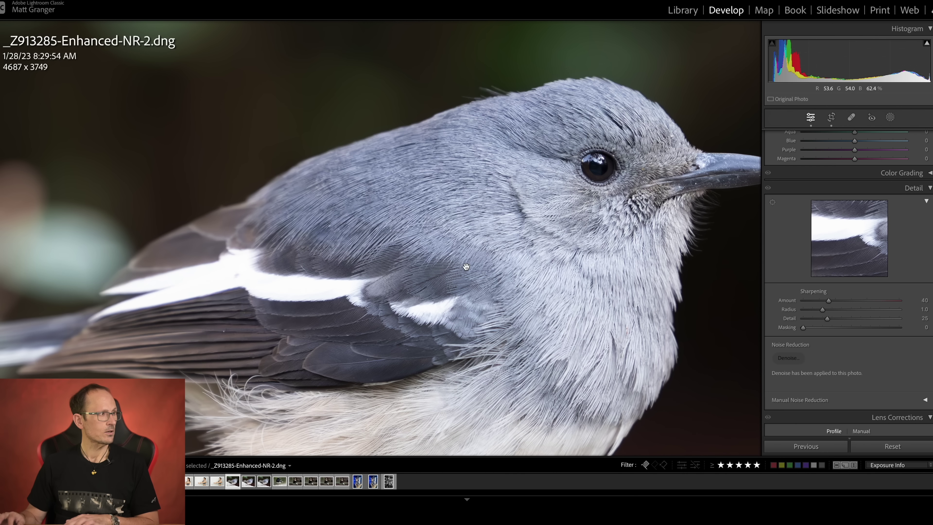
# Go through the versions of the bird photo and remove the earlier _Z913285-Enhanced-NR.dng.
pyautogui.press('Right')
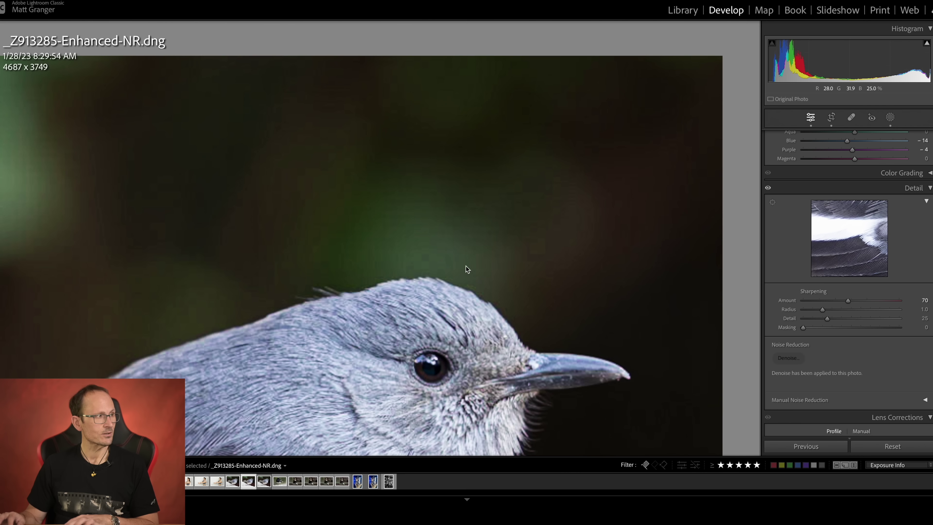
pyautogui.press('Right')
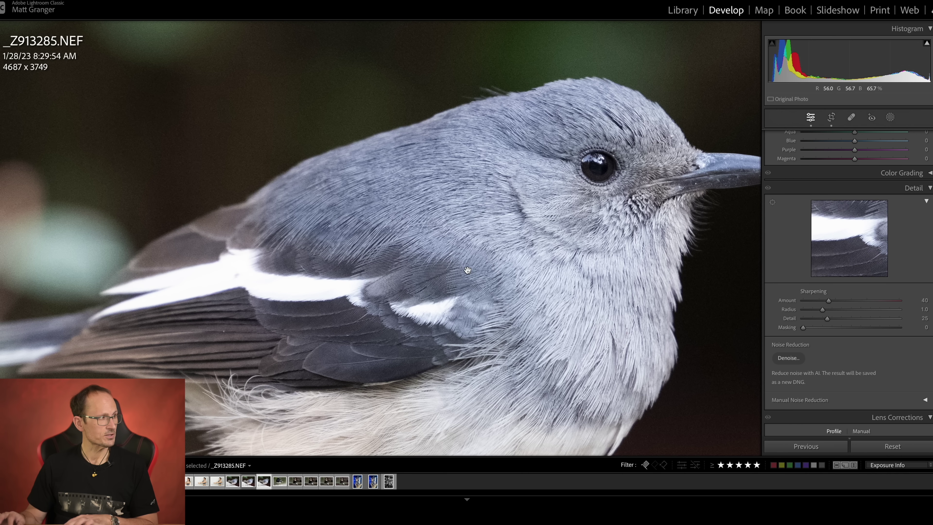
pyautogui.press('Left')
pyautogui.press('Left')
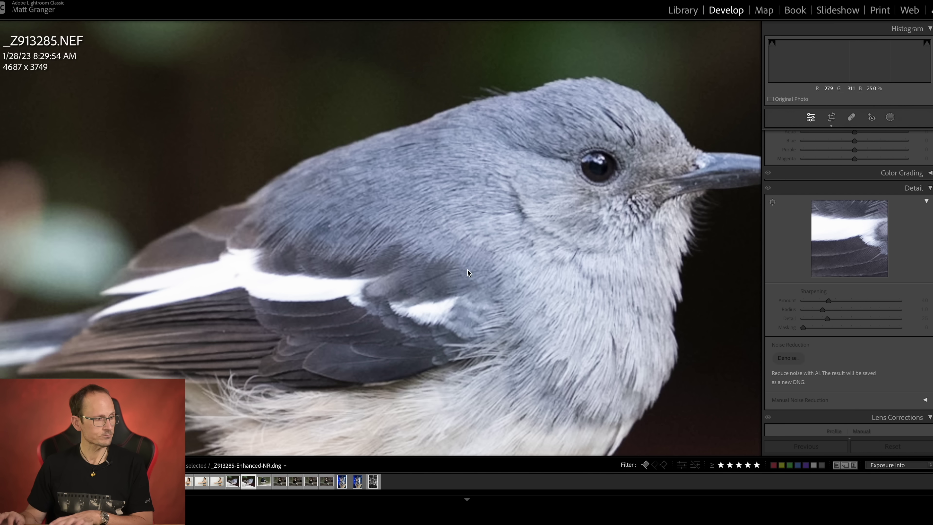
# Add a Select Subject mask over the bird in _Z913285-Enhanced-NR-2.dng.
pyautogui.click(560, 214)
pyautogui.click(560, 214)
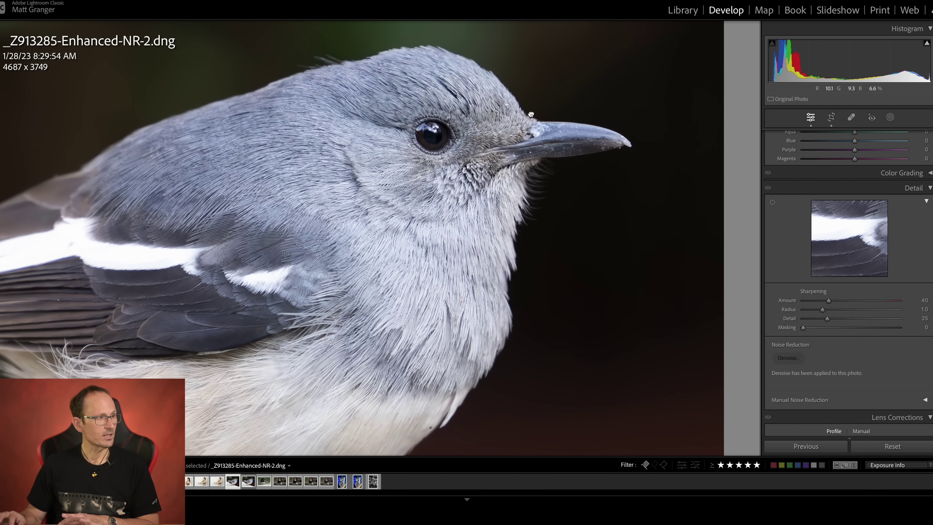
pyautogui.moveTo(529, 119); pyautogui.dragTo(519, 200)
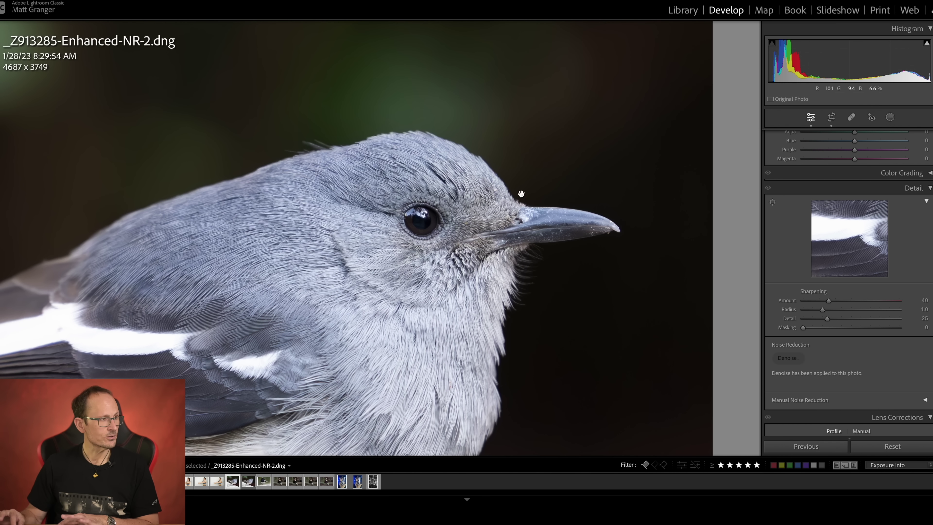
pyautogui.click(889, 117)
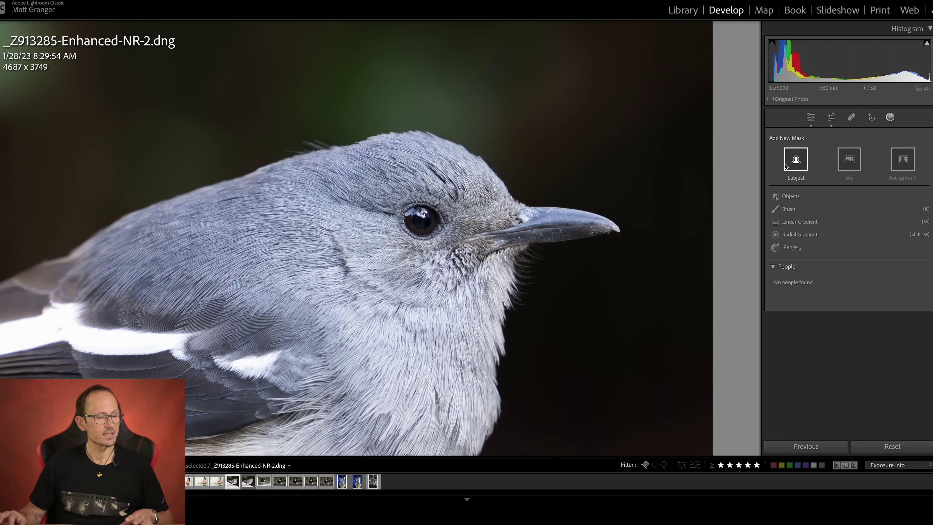
pyautogui.click(800, 163)
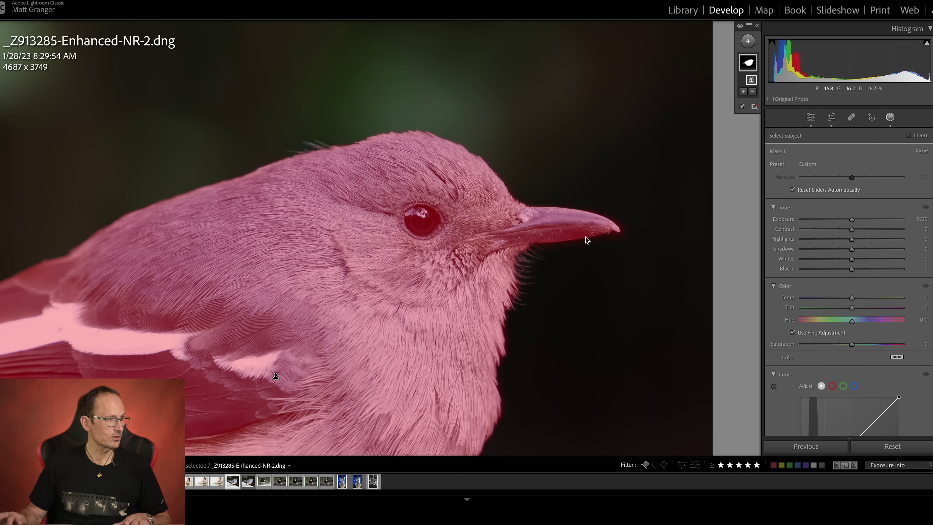
# Set the bird mask's Texture to 63, Clarity to 4, Dehaze to 6 and Sharpness to 32.
pyautogui.scroll(-10, 829, 202)
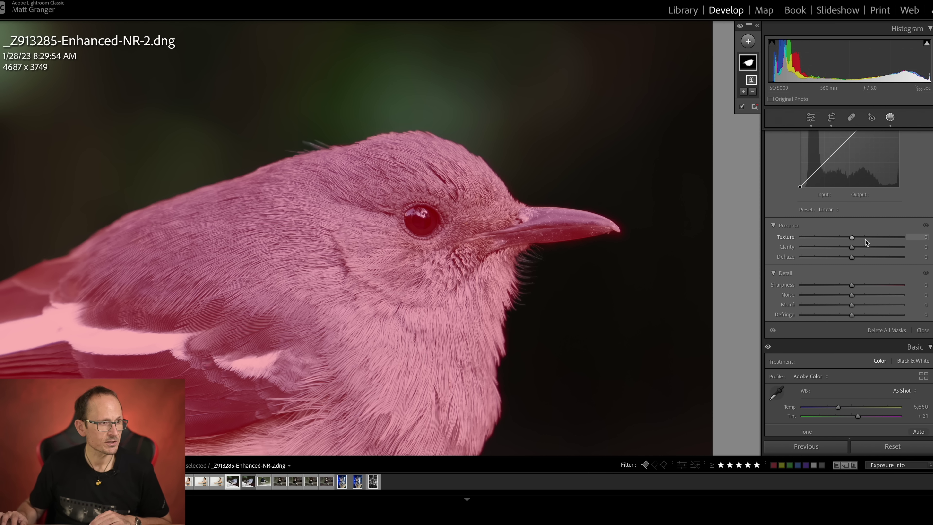
pyautogui.moveTo(864, 237); pyautogui.dragTo(866, 237)
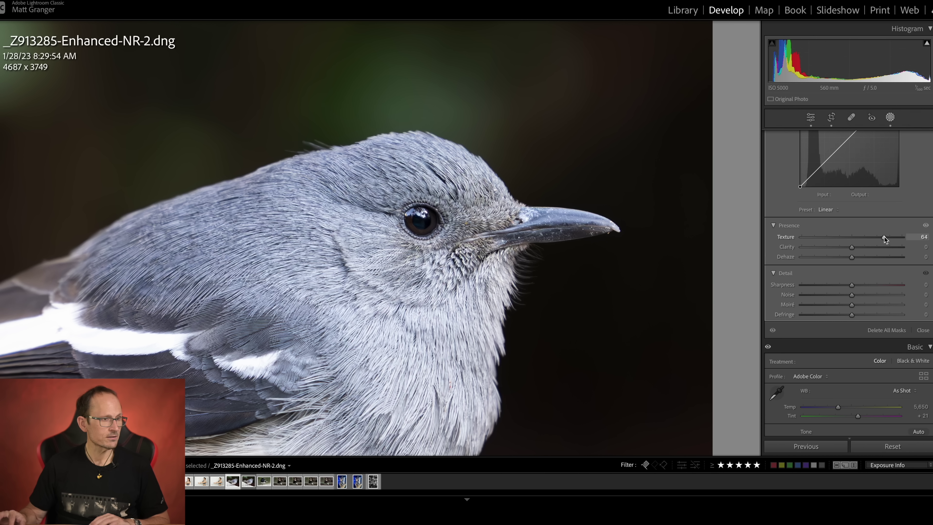
pyautogui.moveTo(884, 237); pyautogui.dragTo(857, 260)
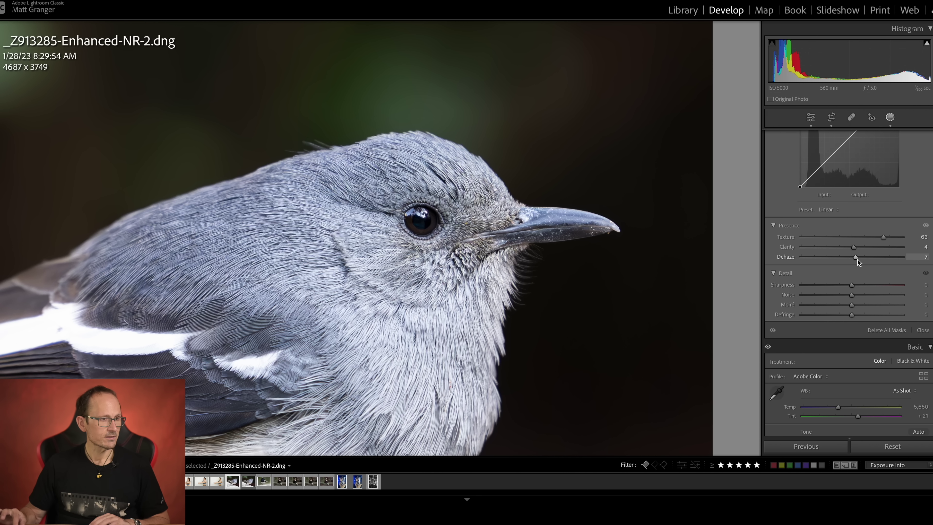
pyautogui.moveTo(857, 261); pyautogui.dragTo(856, 260)
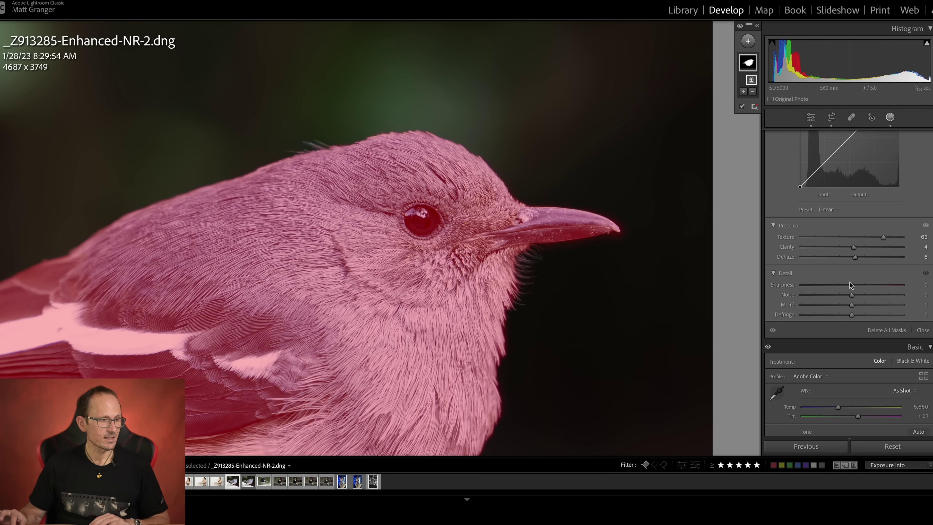
pyautogui.moveTo(851, 284)
pyautogui.mouseDown()
pyautogui.moveTo(907, 284)
pyautogui.moveTo(867, 284)
pyautogui.mouseUp()
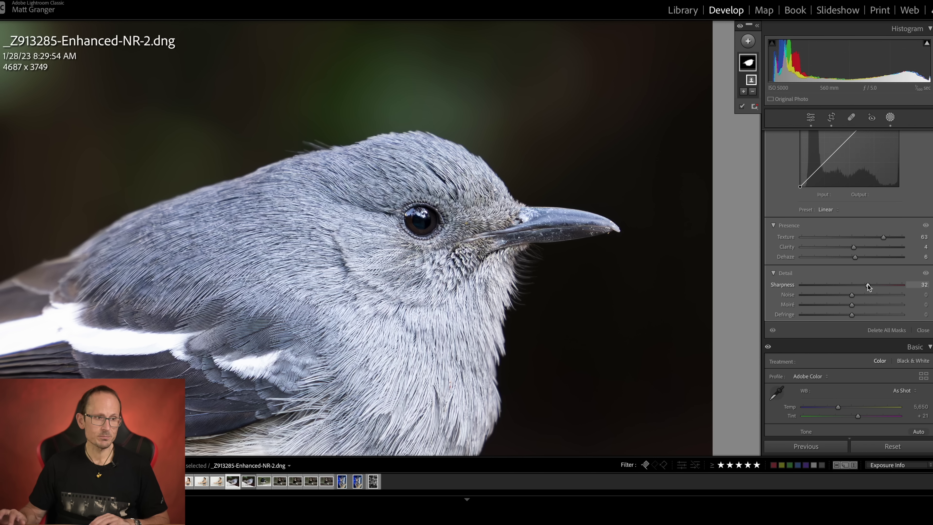
# Set the bird mask's Saturation to 6 and shape its curve into a gentle S with a highlight point and a shadow point at 56/54.
pyautogui.scroll(-5, 866, 284)
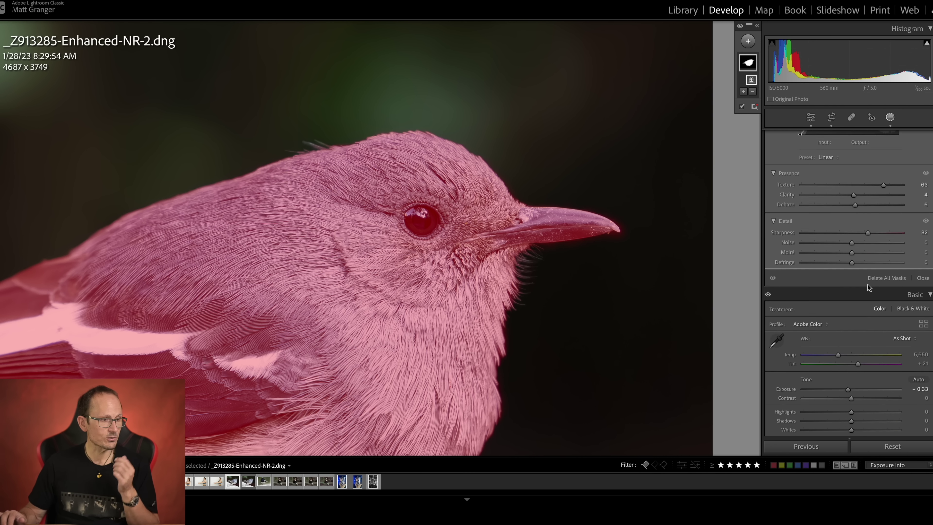
pyautogui.scroll(11, 867, 284)
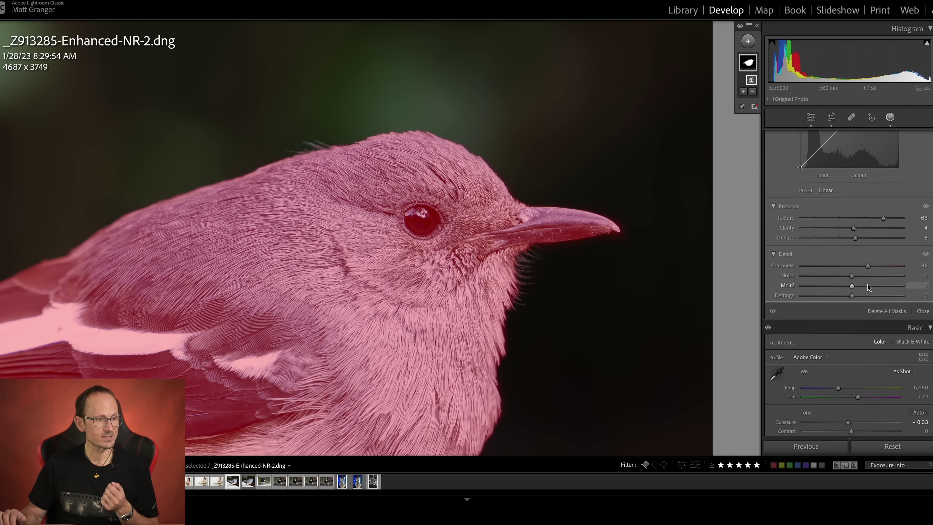
pyautogui.scroll(5, 848, 408)
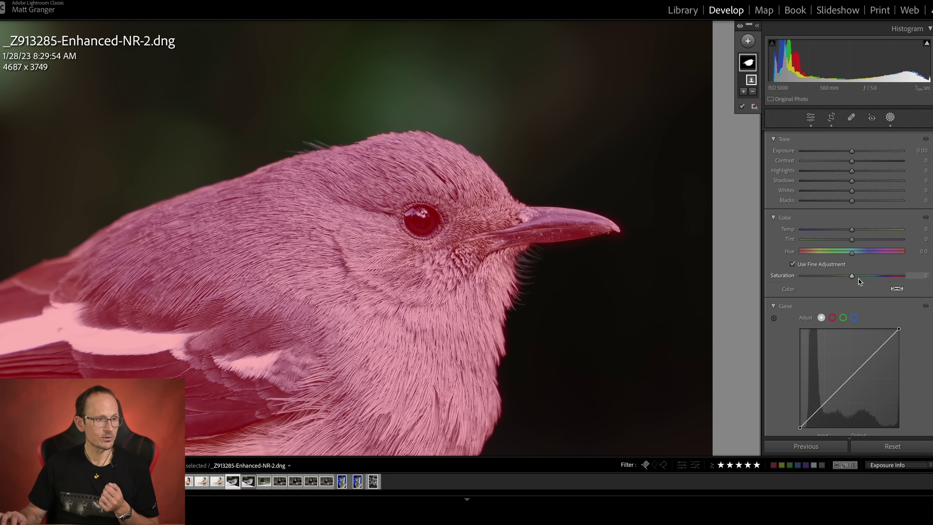
pyautogui.moveTo(852, 275); pyautogui.dragTo(856, 276)
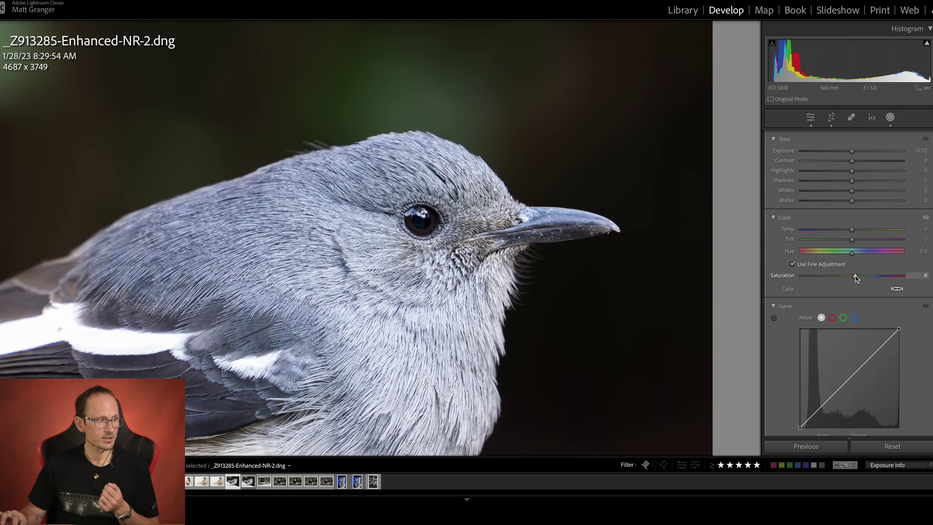
pyautogui.moveTo(873, 353); pyautogui.dragTo(873, 351)
pyautogui.moveTo(821, 402); pyautogui.dragTo(821, 410)
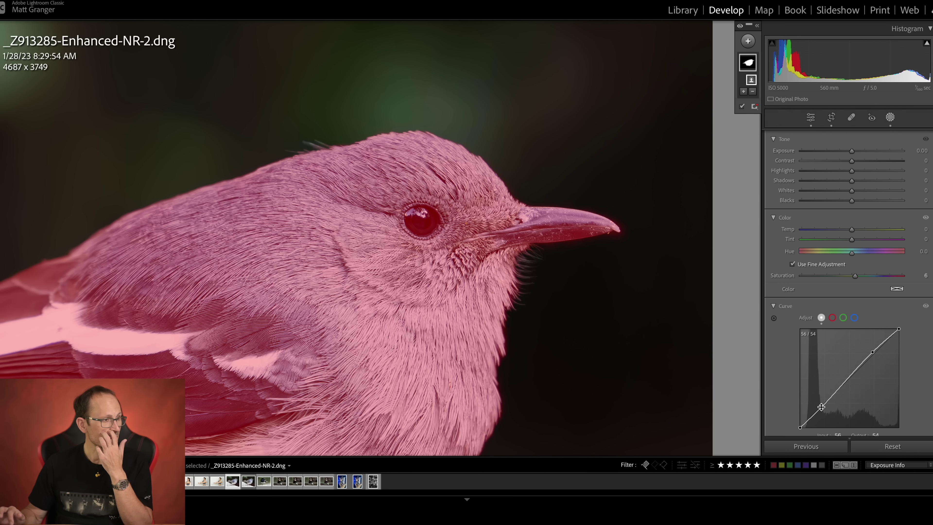
# Add a background selection to the existing bird mask.
pyautogui.click(744, 92)
pyautogui.click(745, 139)
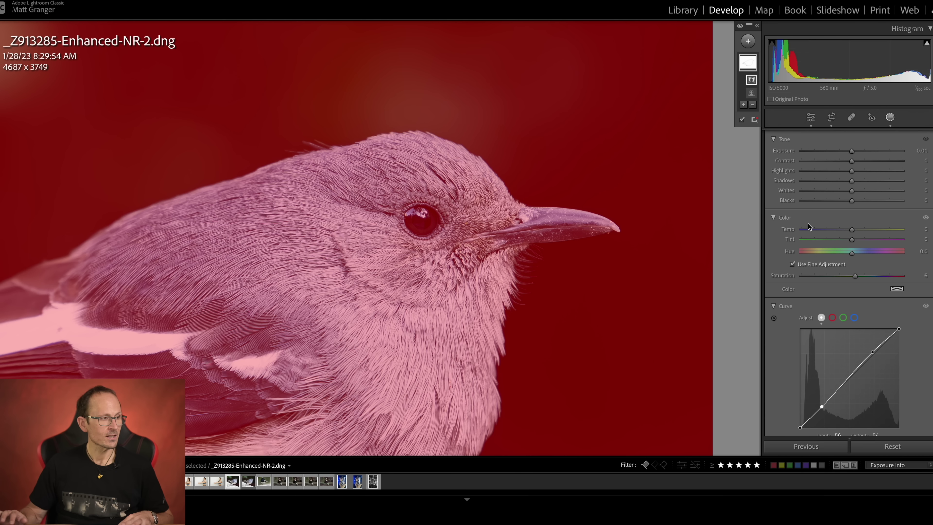
# Brighten the background colours with targeted luminance adjustment, setting Orange to +16, Yellow and Green to +100 and Aqua to +10.
pyautogui.scroll(-10, 808, 223)
pyautogui.scroll(-6, 808, 223)
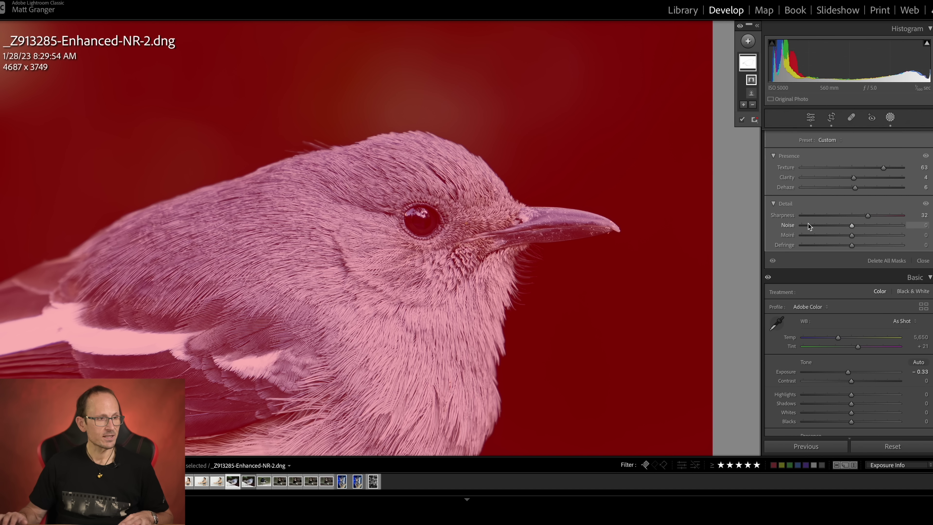
pyautogui.scroll(-8, 808, 223)
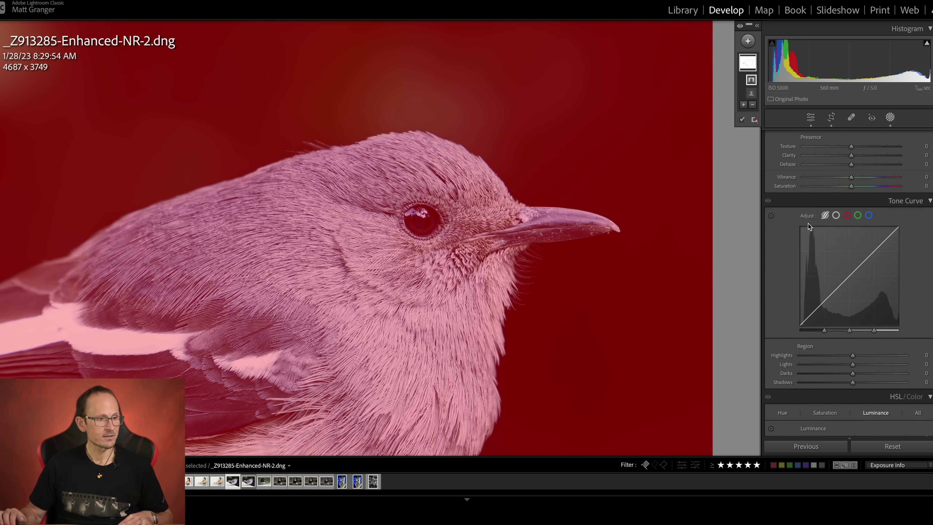
pyautogui.scroll(8, 808, 224)
pyautogui.scroll(-12, 808, 226)
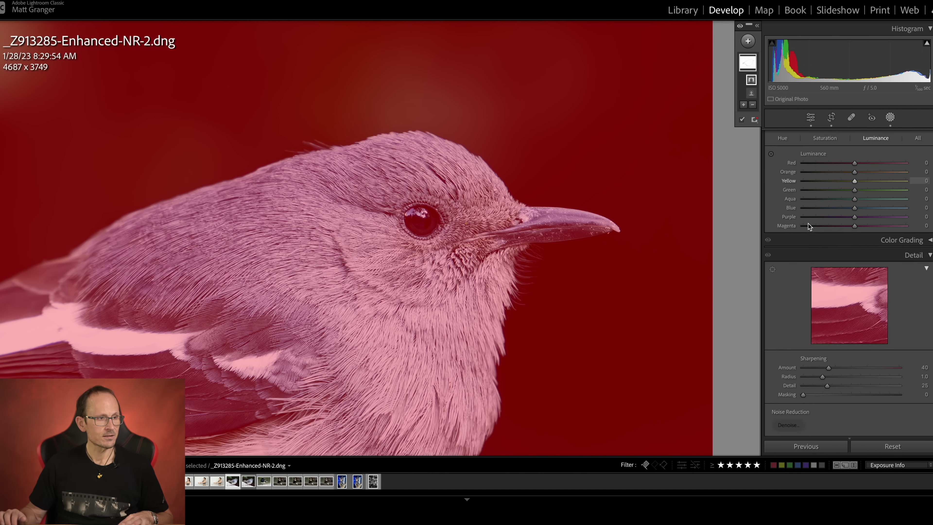
pyautogui.scroll(3, 808, 226)
pyautogui.click(769, 172)
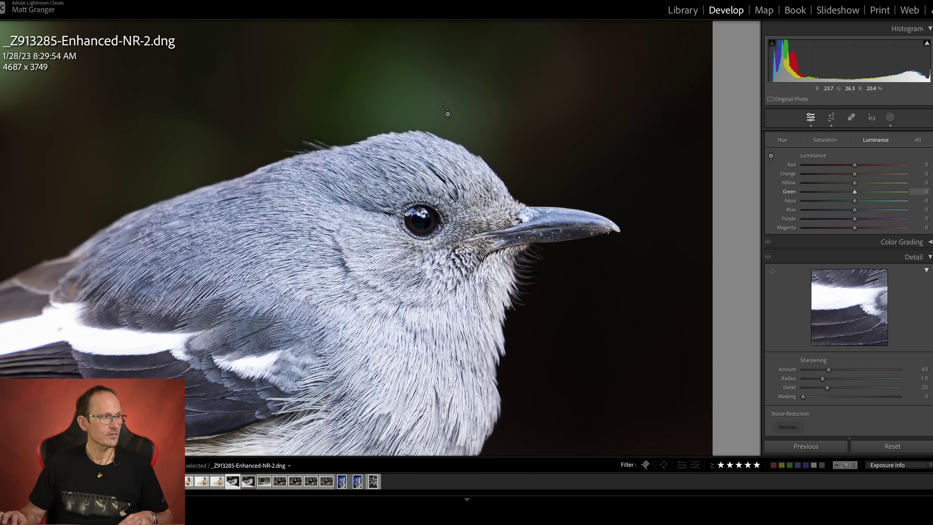
pyautogui.moveTo(532, 62); pyautogui.dragTo(534, 57)
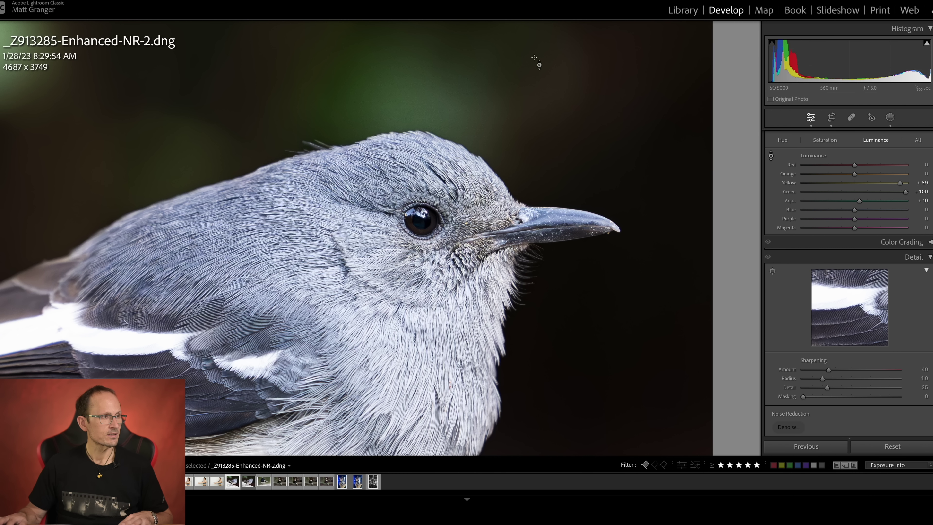
# Boost the background colours with targeted saturation adjustment to Orange +37 and Yellow +36, and check the whole photo.
pyautogui.press('super+alt+shift+s')
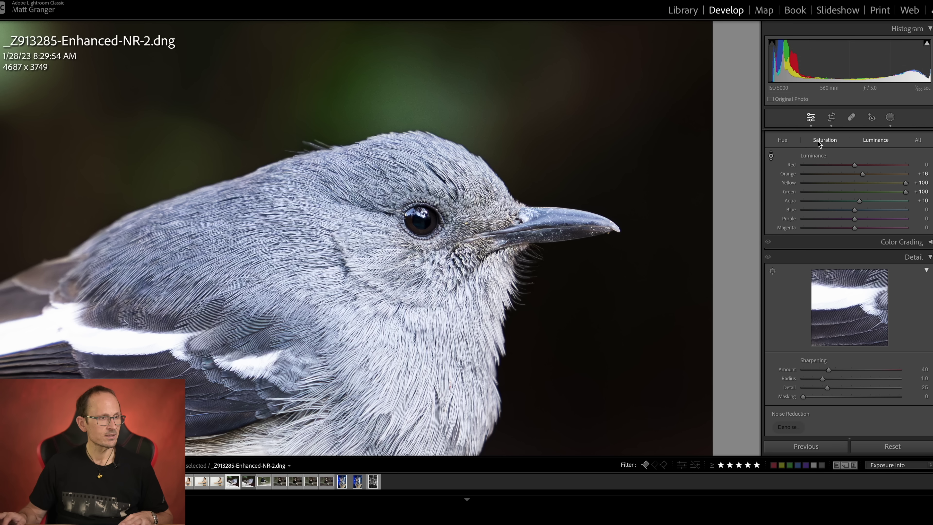
pyautogui.moveTo(650, 111); pyautogui.dragTo(650, 99)
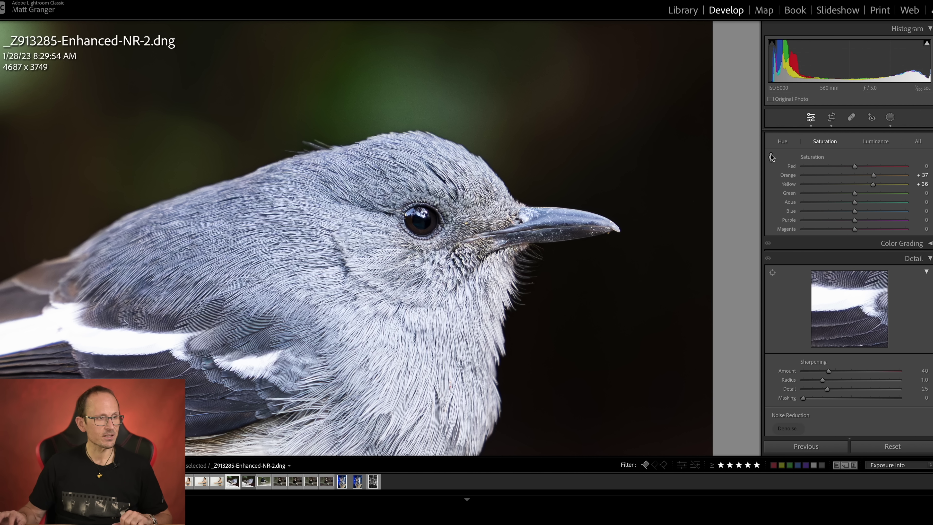
pyautogui.click(573, 172)
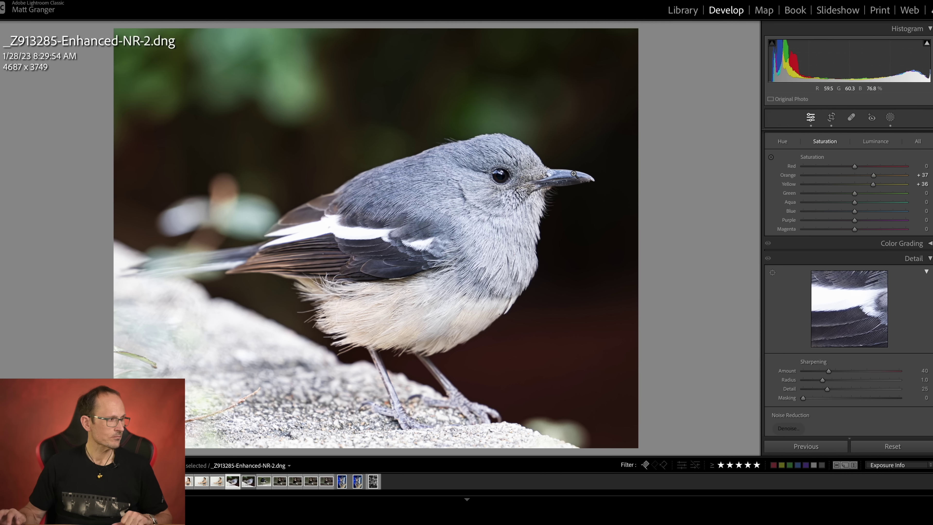
pyautogui.click(543, 83)
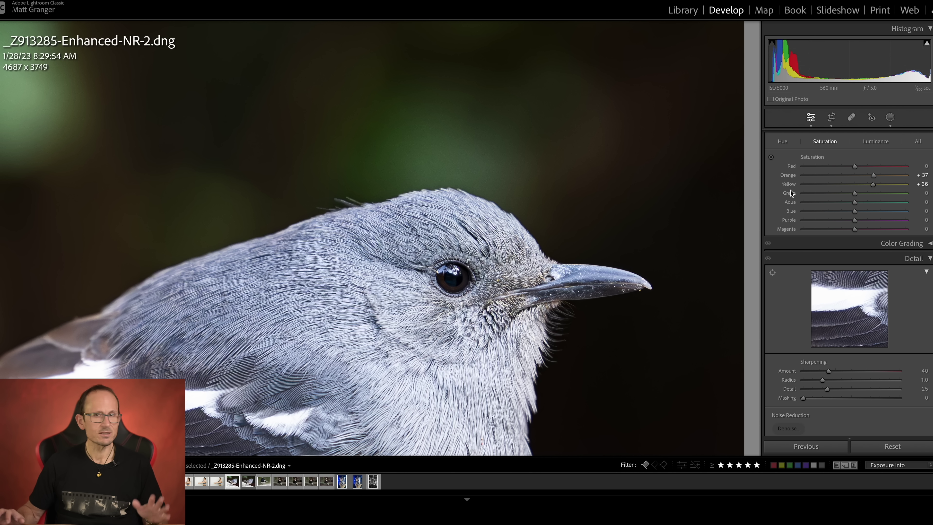
# Compare _Z913285-Enhanced-NR-2.dng side by side with _Z913285.NEF in the Library, examining the eye and feather detail at 300%.
pyautogui.keyDown('ctrl'); pyautogui.click(249, 482); pyautogui.keyUp('ctrl')
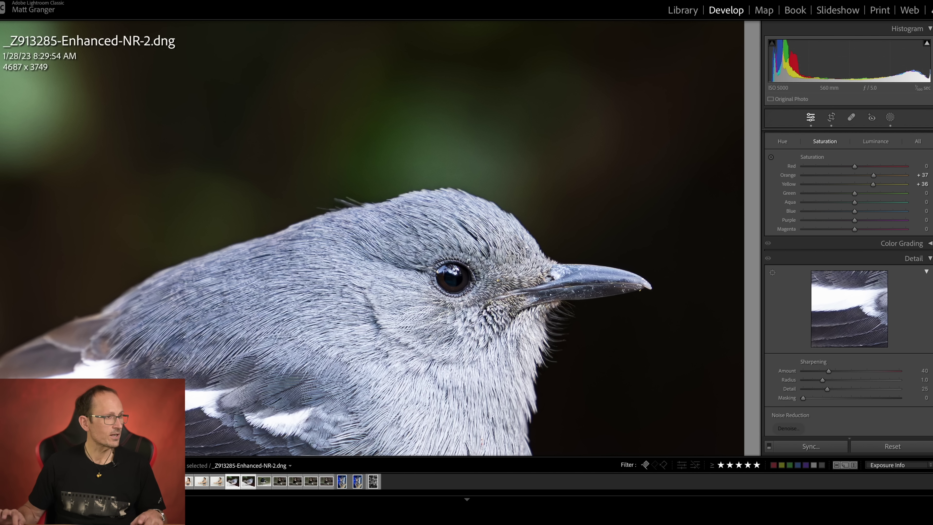
pyautogui.click(683, 11)
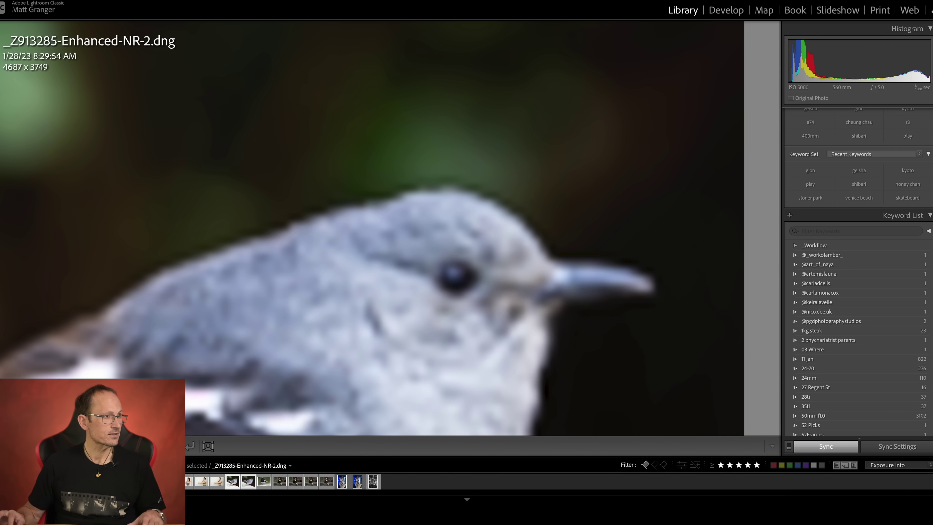
pyautogui.press('c')
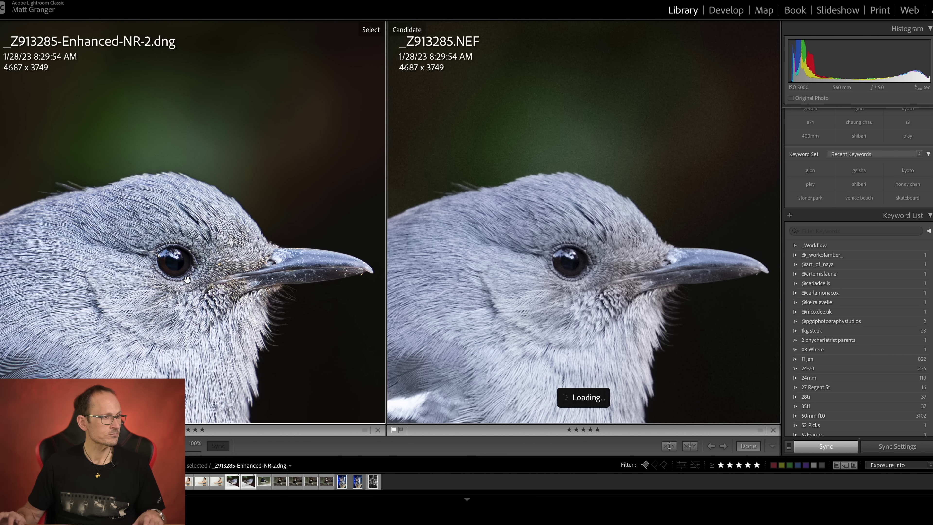
pyautogui.moveTo(186, 280); pyautogui.dragTo(170, 195)
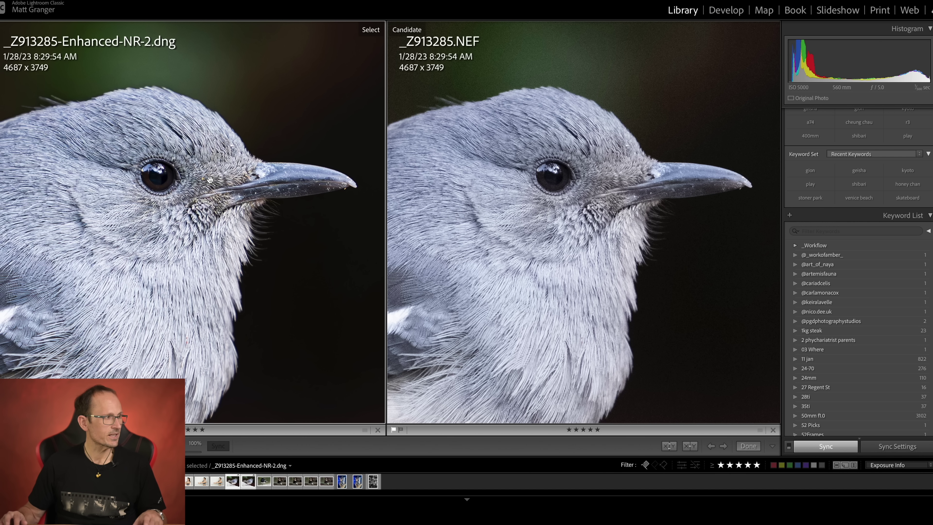
pyautogui.hotkey('ctrl', '=')
pyautogui.hotkey('ctrl', '=')
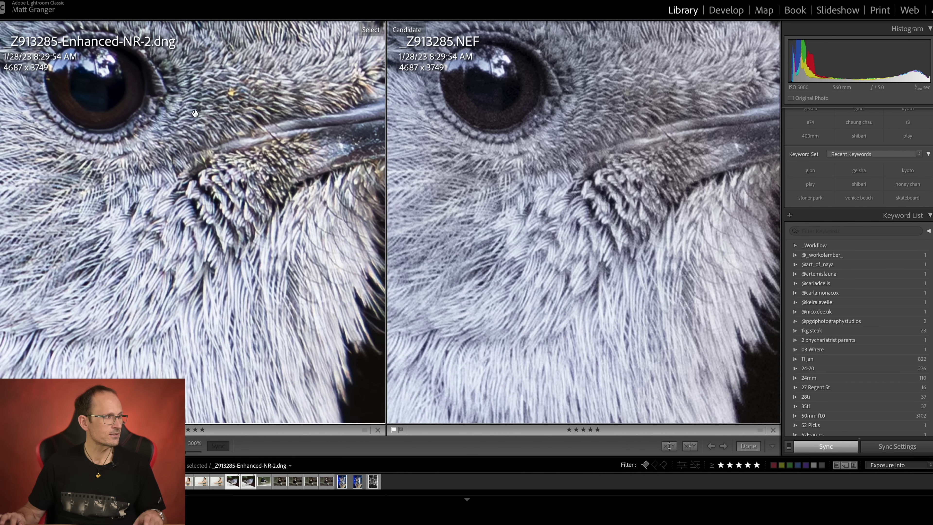
# Reduce the comparison magnification to 200% and hide both side panels to enlarge the two bird photos.
pyautogui.hotkey('ctrl', '-')
pyautogui.moveTo(162, 127); pyautogui.dragTo(164, 312)
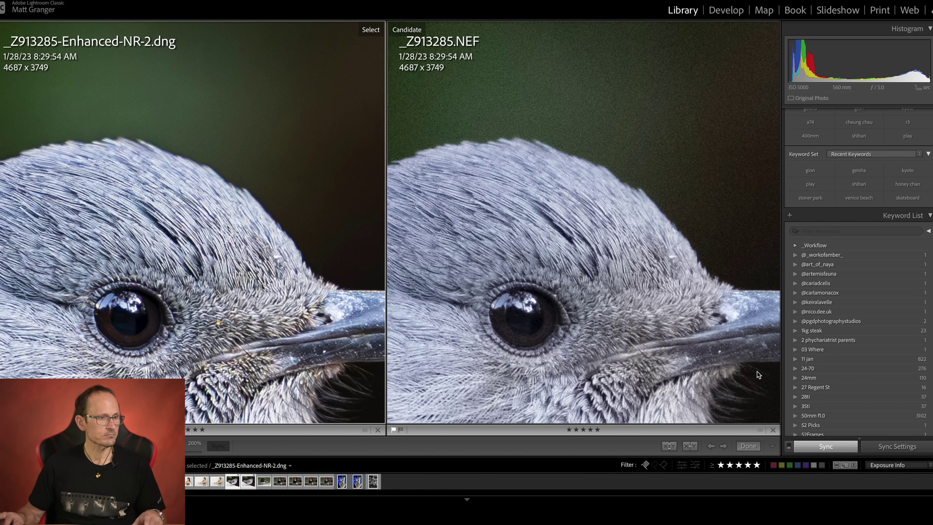
pyautogui.click(540, 241)
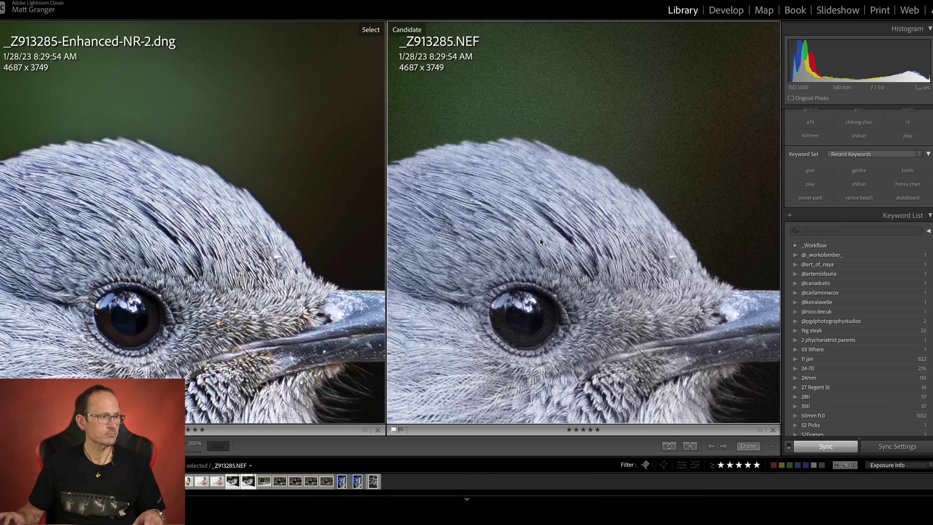
pyautogui.press('F7')
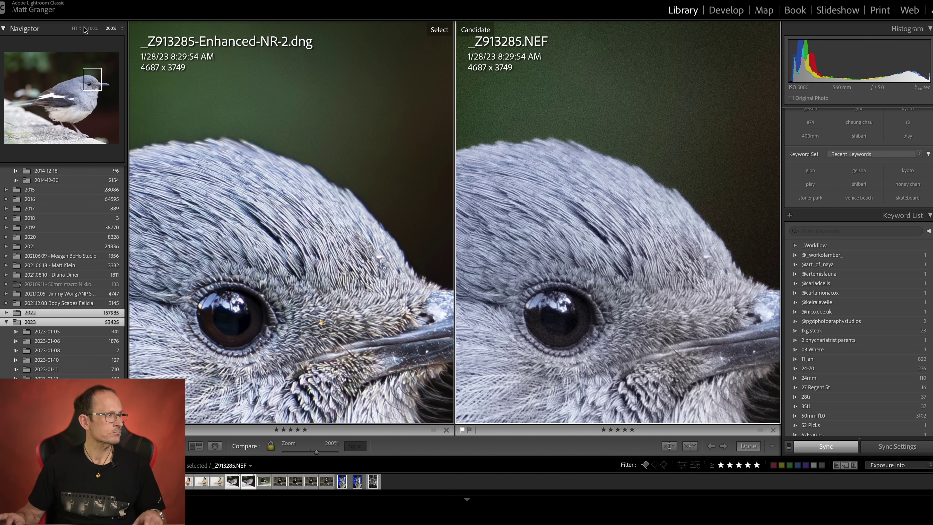
pyautogui.click(87, 30)
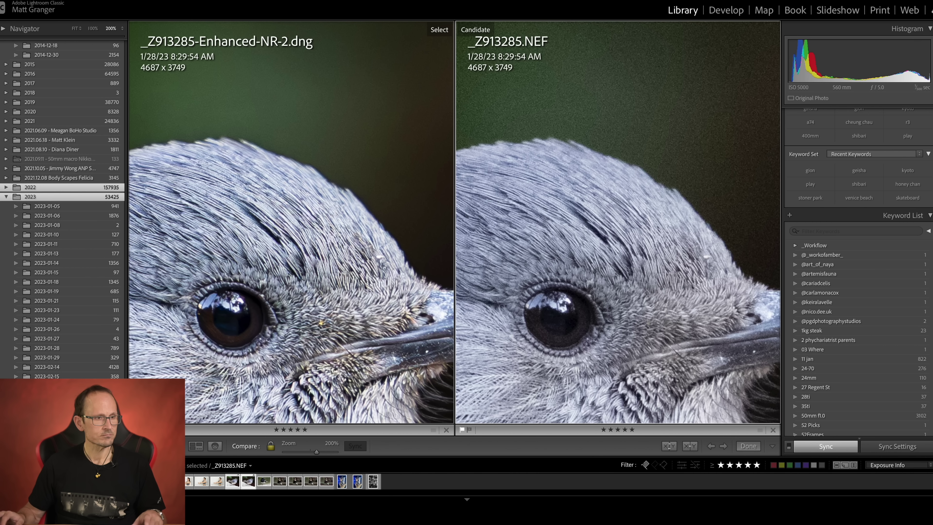
pyautogui.press('F8')
pyautogui.press('F7')
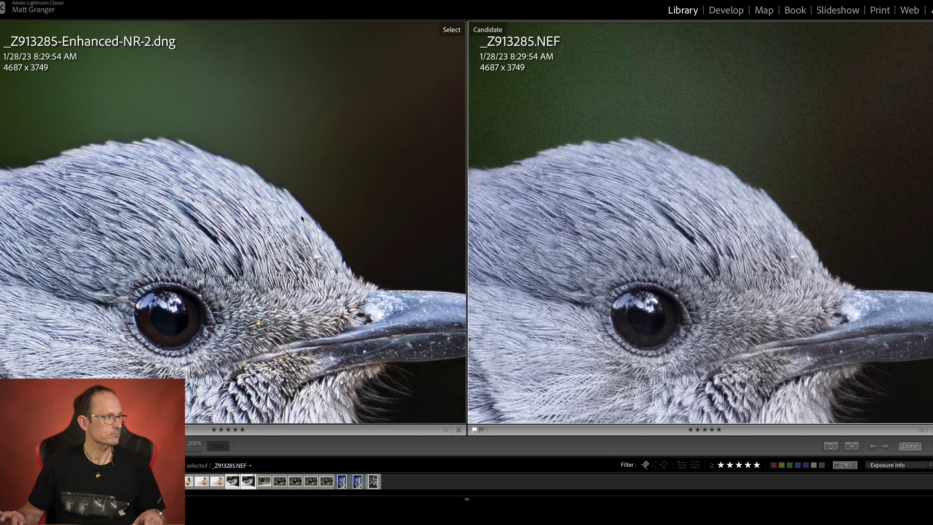
# Examine noise and detail at 200% in both photos across the head, blurred background, wing feathers, beak and throat.
pyautogui.moveTo(231, 239); pyautogui.dragTo(268, 94)
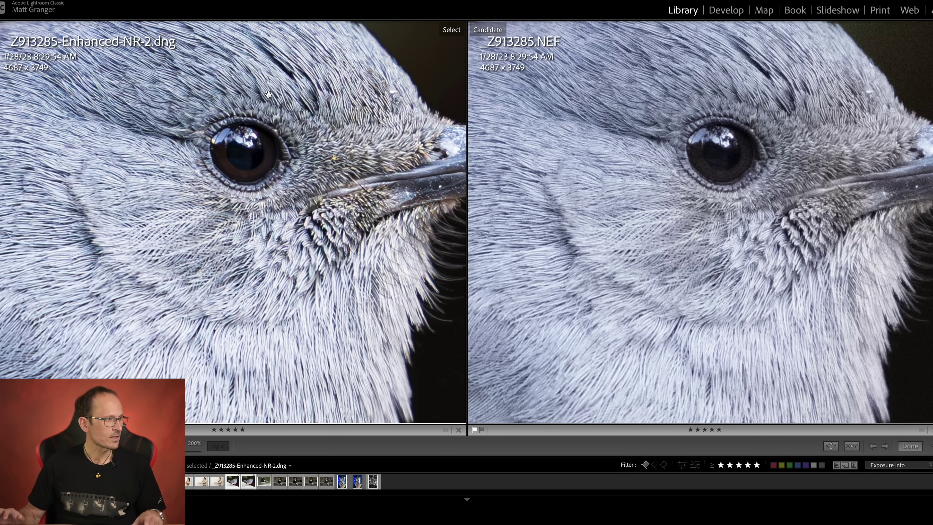
pyautogui.moveTo(268, 95); pyautogui.dragTo(148, 312)
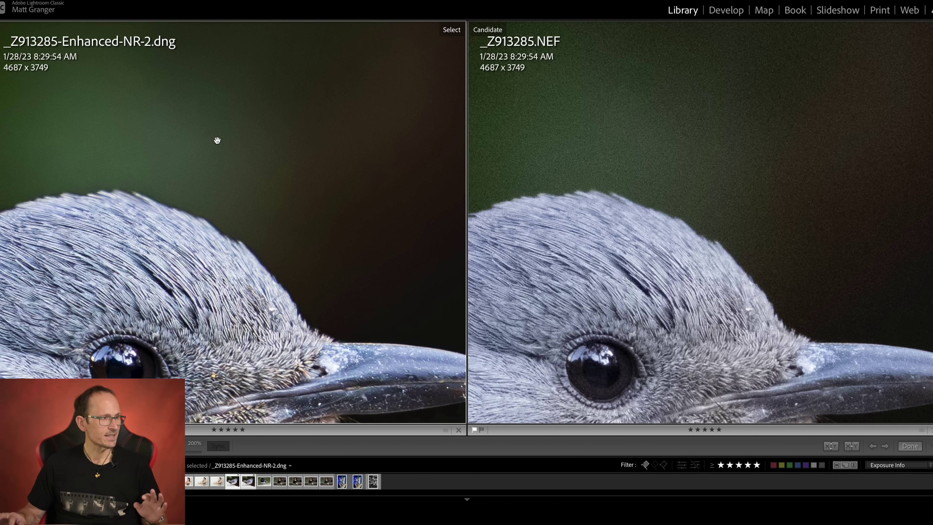
pyautogui.moveTo(217, 144); pyautogui.dragTo(204, 269)
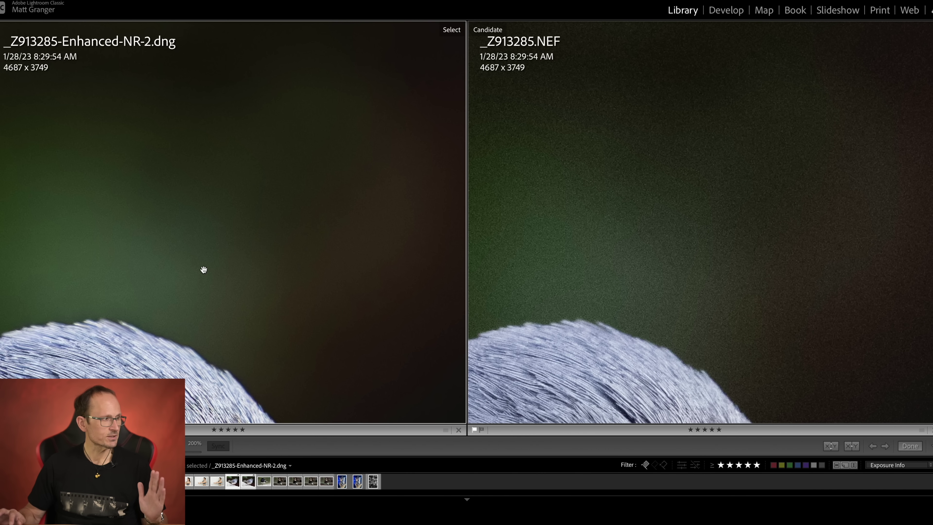
pyautogui.click(204, 270)
pyautogui.click(168, 198)
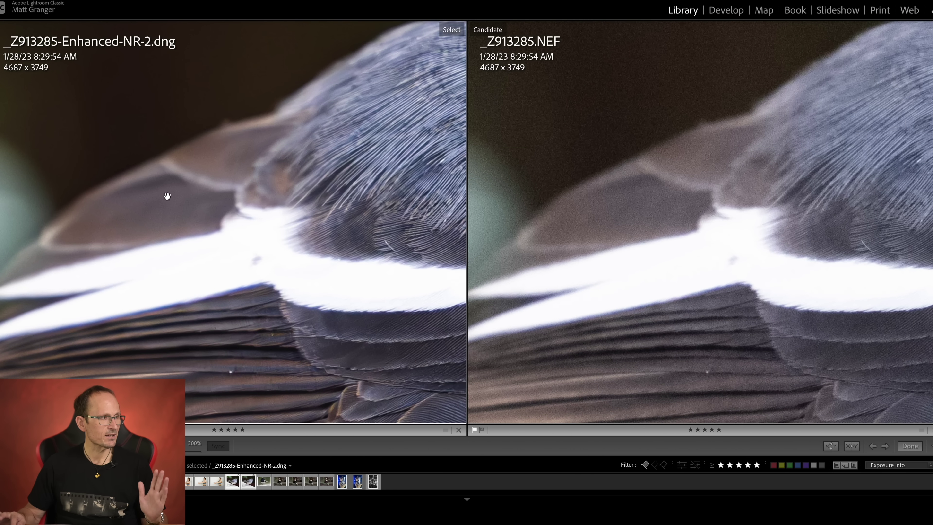
pyautogui.moveTo(128, 124); pyautogui.dragTo(126, 400)
pyautogui.moveTo(200, 263); pyautogui.dragTo(0, 325)
pyautogui.moveTo(286, 253); pyautogui.dragTo(0, 263)
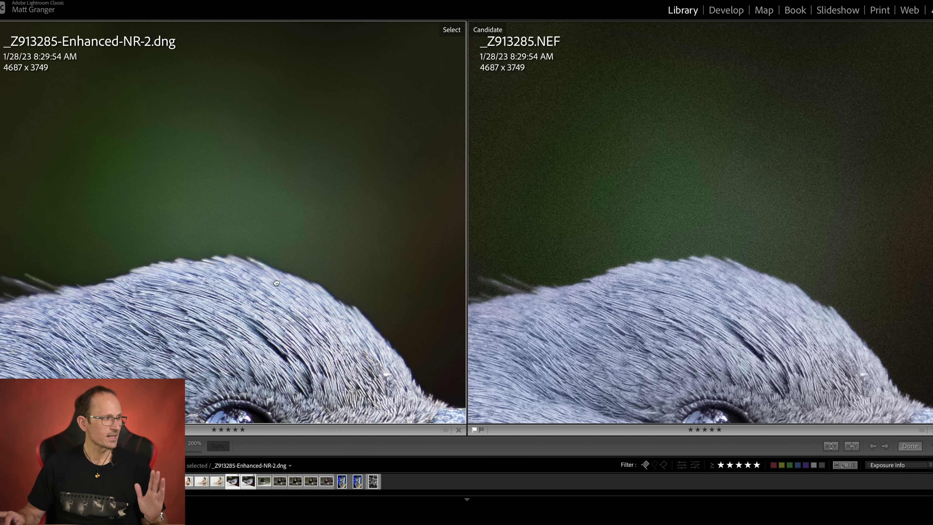
pyautogui.moveTo(282, 285); pyautogui.dragTo(110, 179)
pyautogui.moveTo(141, 347); pyautogui.dragTo(313, 136)
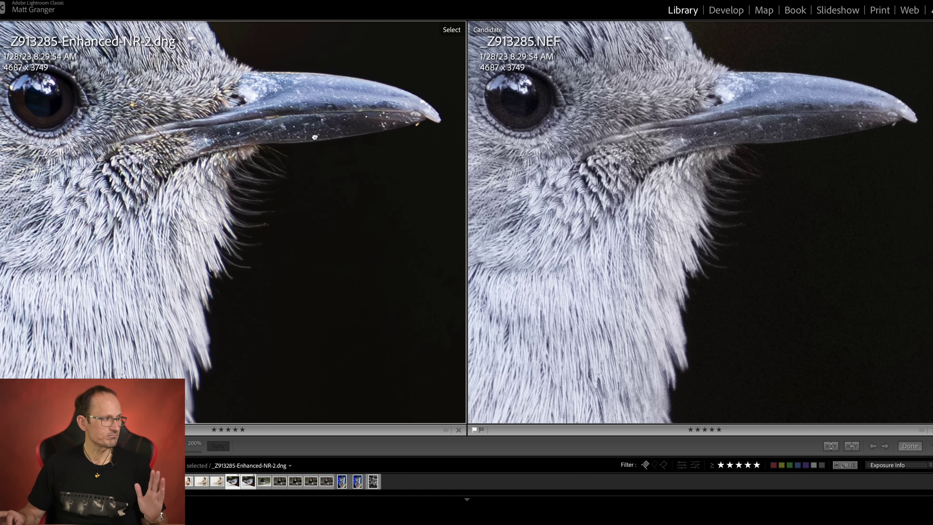